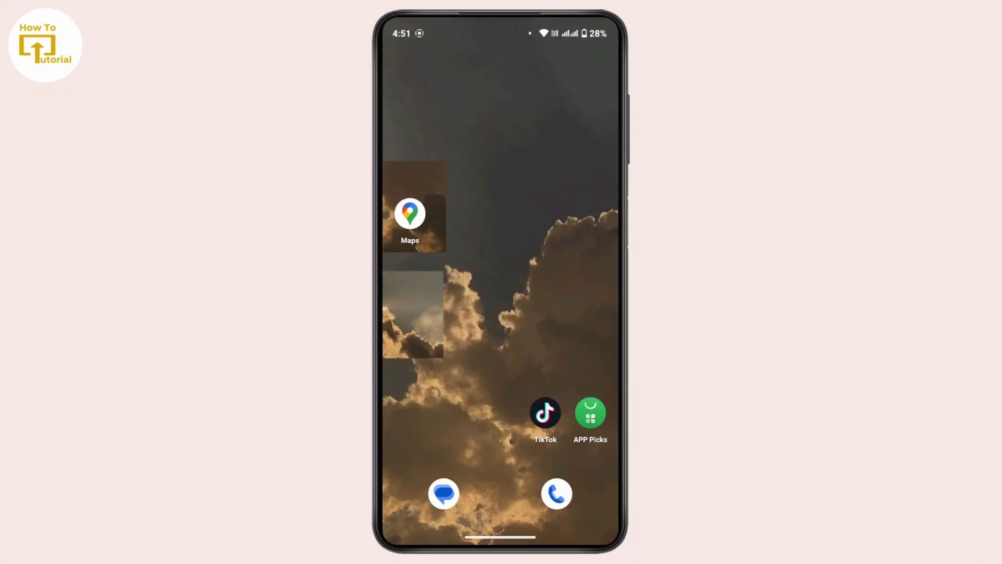
Bring up the app drawer listing all installed apps, with the keyboard hidden
drag(475, 371, 475, 157)
key(Escape)
scroll(501, 313, down, 5)
Launch the Google app and open Settings from the profile avatar's account menu
click(546, 294)
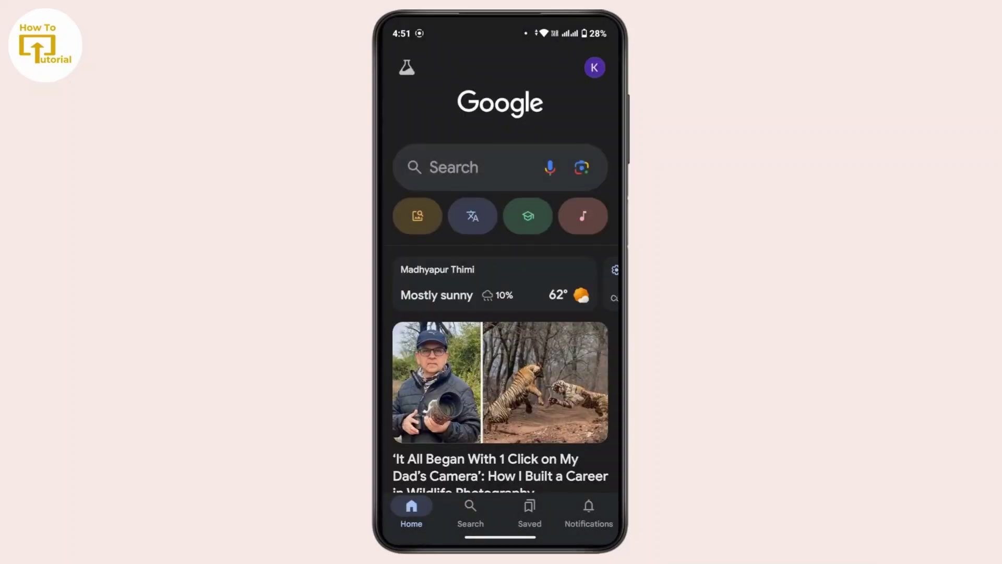
click(594, 67)
scroll(548, 454, down, 2)
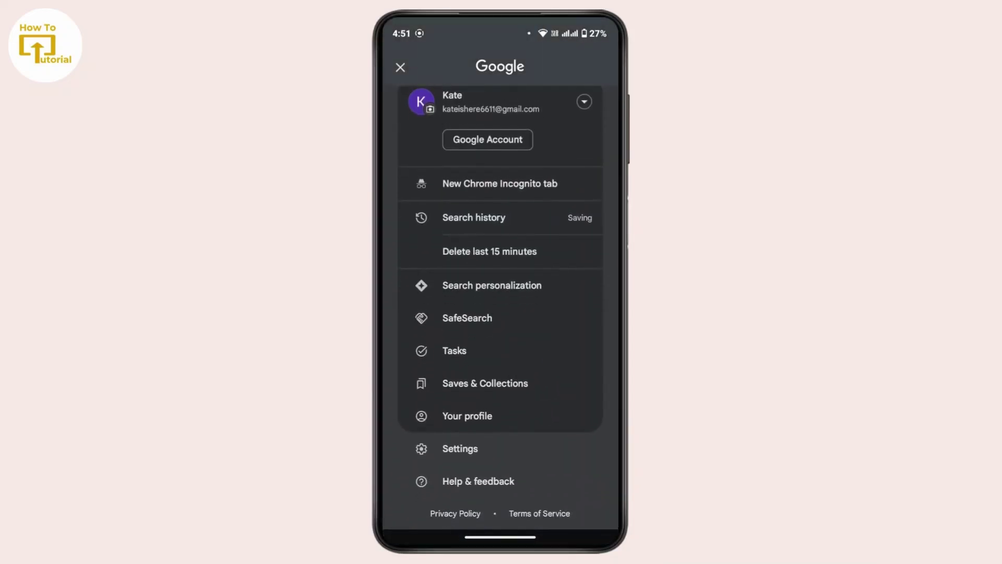
click(460, 448)
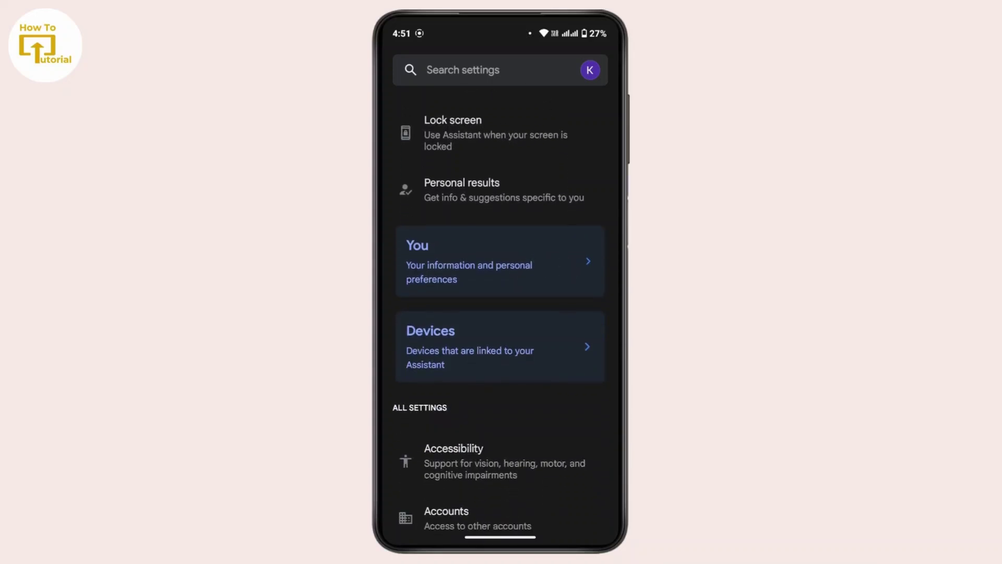
Open the Devices card in Google Assistant settings
click(536, 365)
Select Wired headphones from the Assistant devices list
click(477, 299)
Switch the 'Get help from Google' toggle to off for the wired headphones
click(595, 118)
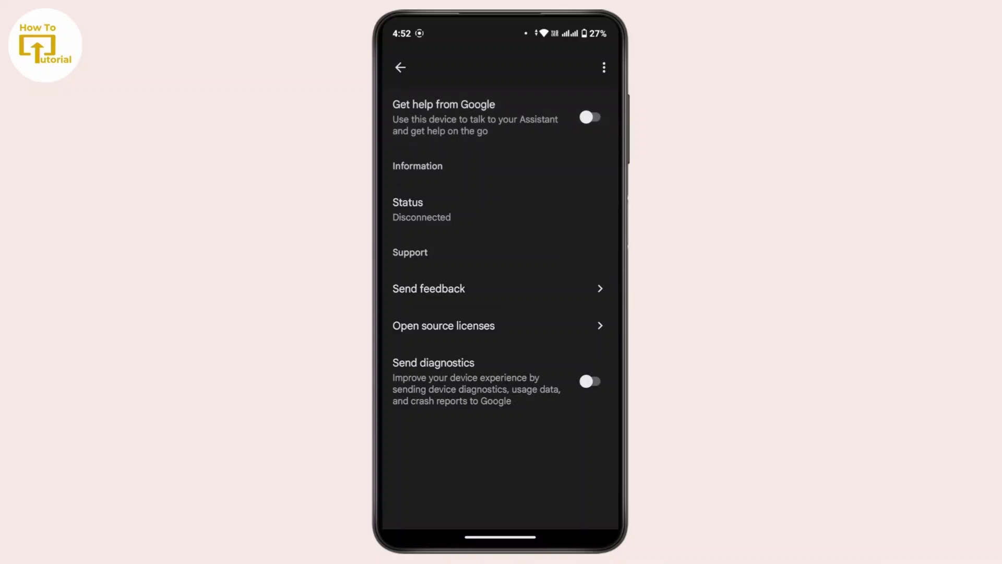